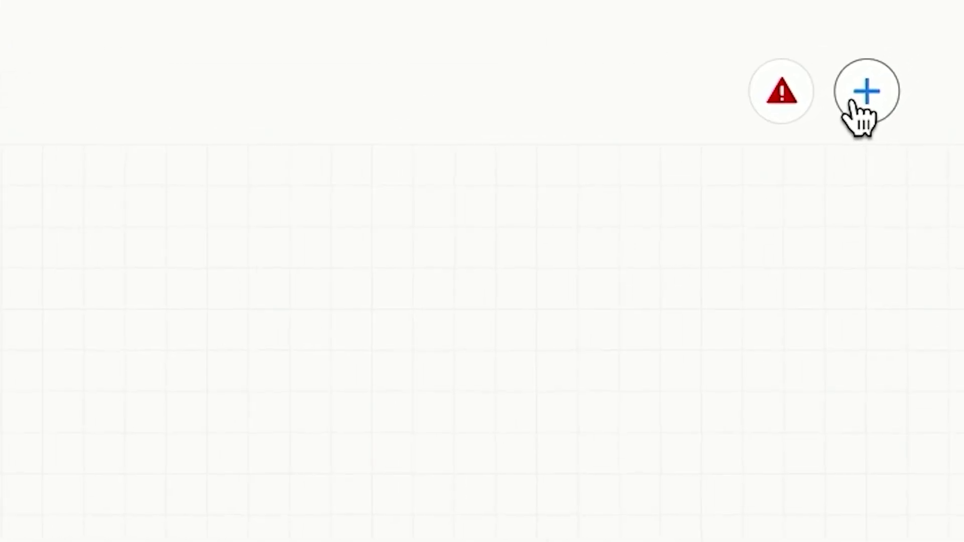
- Search the available nodes for "dec" and add a Decision node beside the Start node
left_click(853, 103)
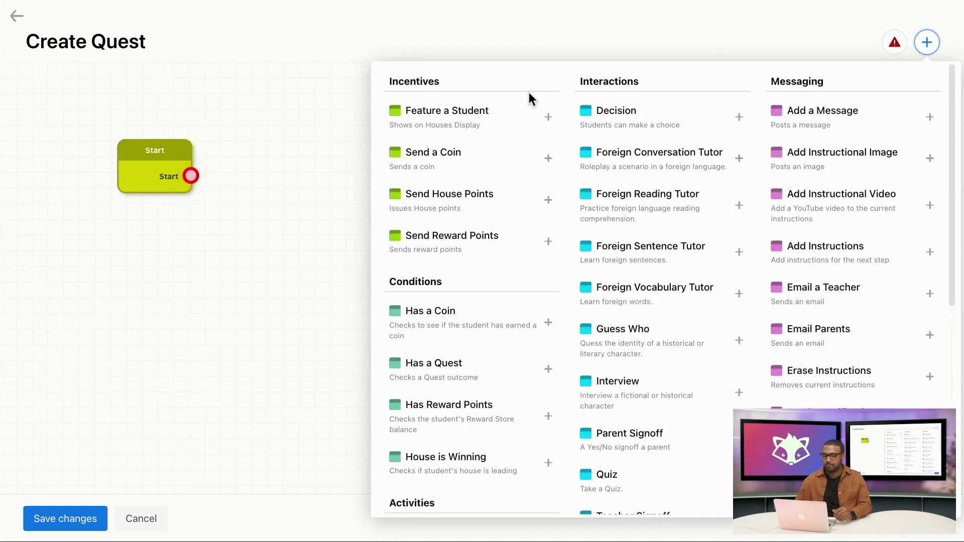
left_click(257, 172)
left_click_drag(191, 177, 257, 176)
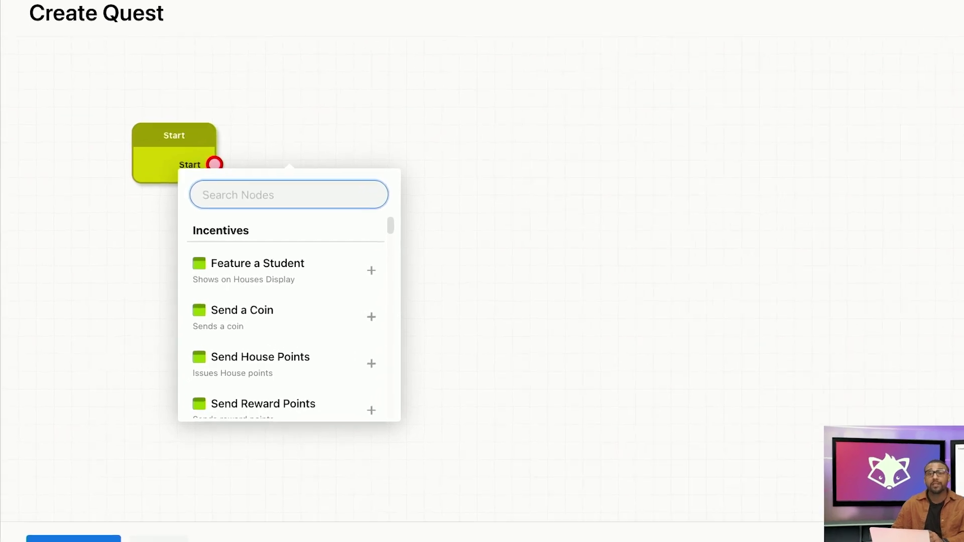
type("dec")
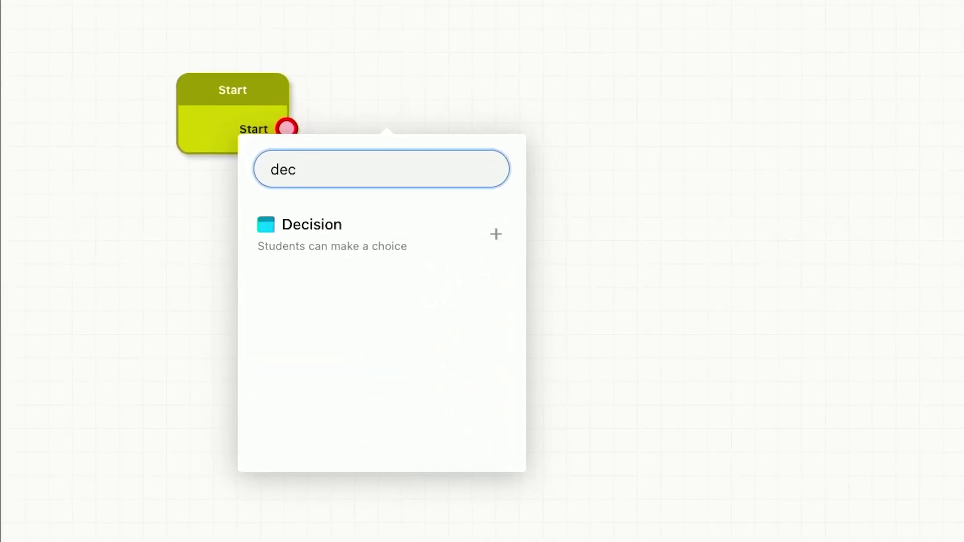
left_click(307, 224)
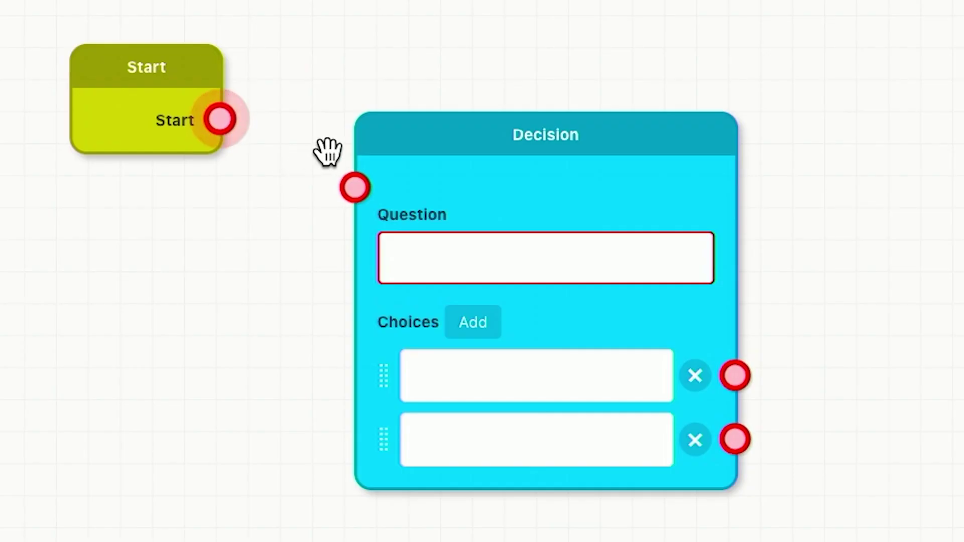
- Read the Decision node's help description, and connect the Start node's output to the Decision node's input
mouse_move(273, 185)
left_click(383, 137)
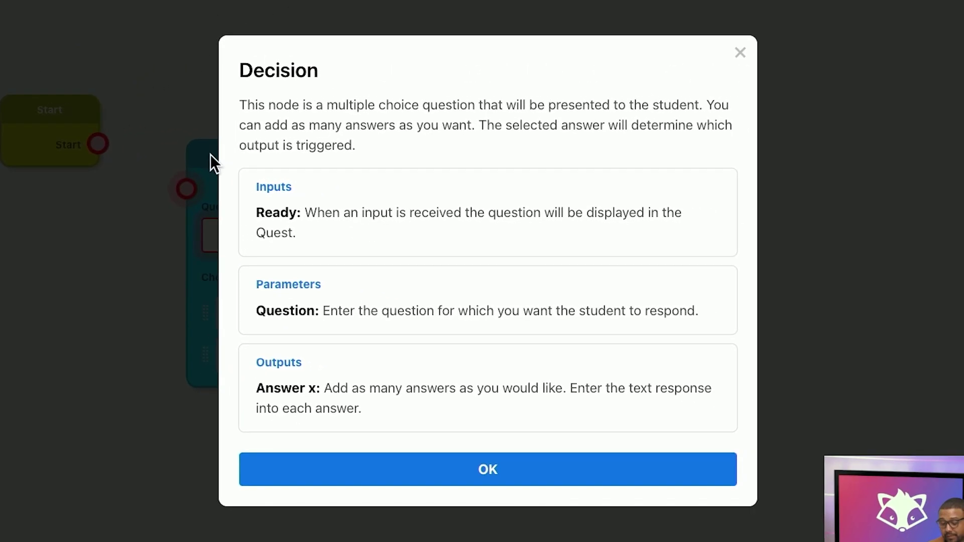
left_click(487, 470)
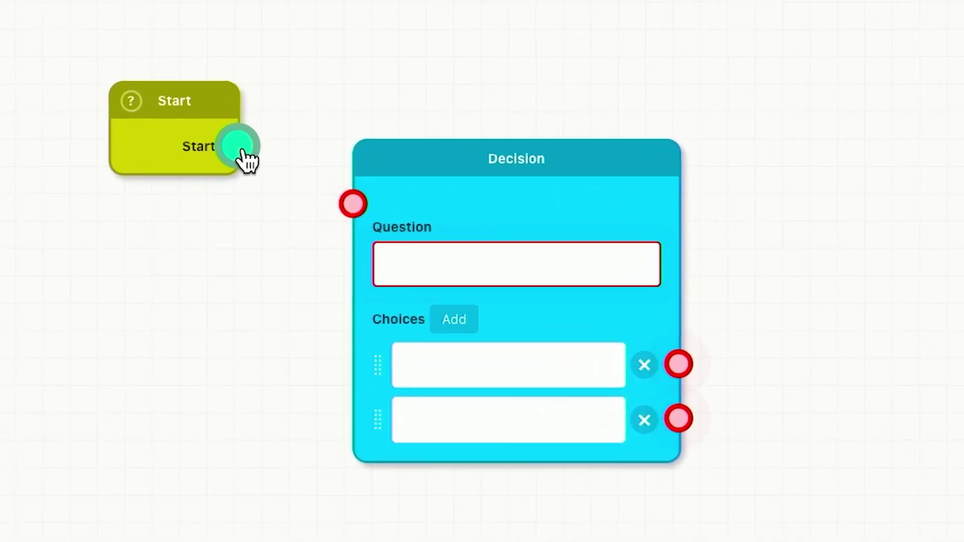
left_click_drag(244, 151, 360, 217)
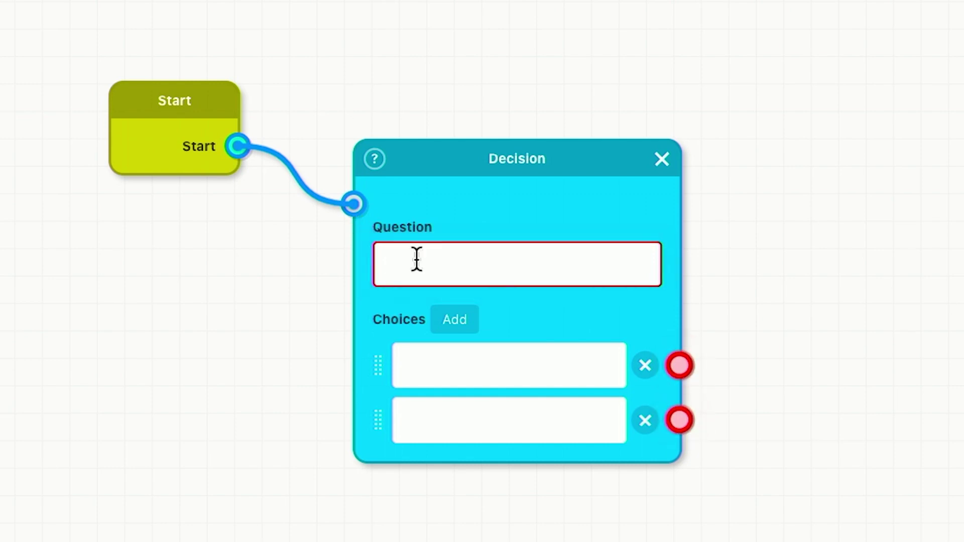
- Set the Decision question to "Which one do you want?" with the choices "Earn 5 House Points" and "Earn 10 Reward Points"
type("Which one do you want?")
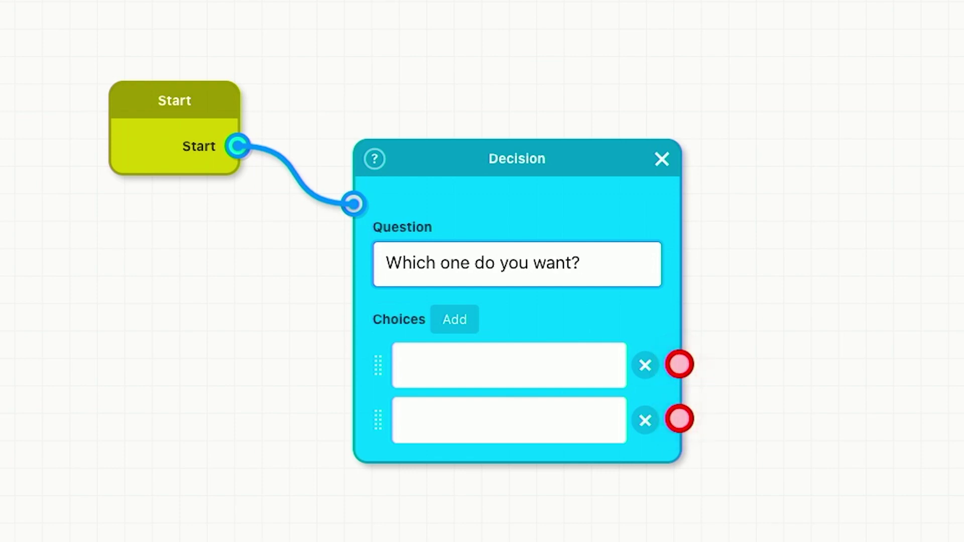
left_click(409, 360)
left_click(421, 368)
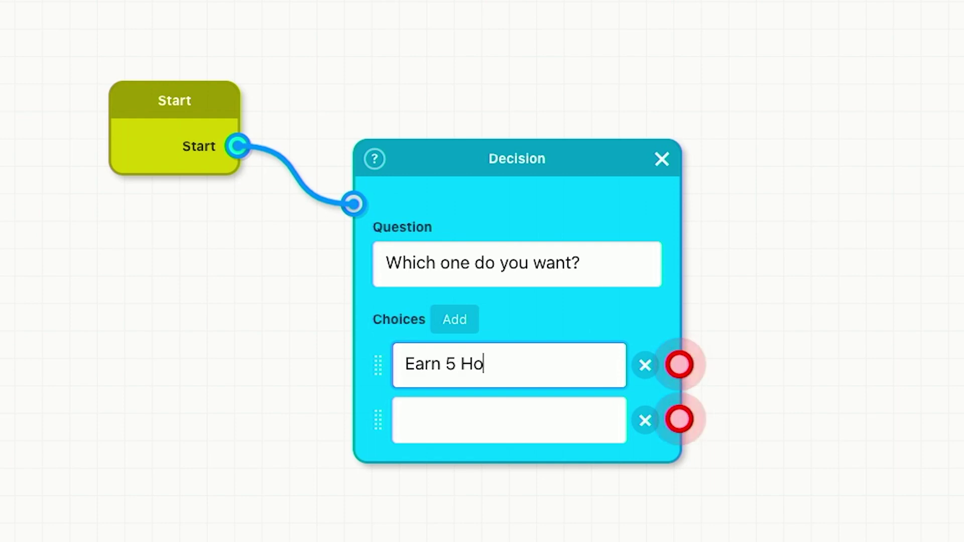
left_click(509, 420)
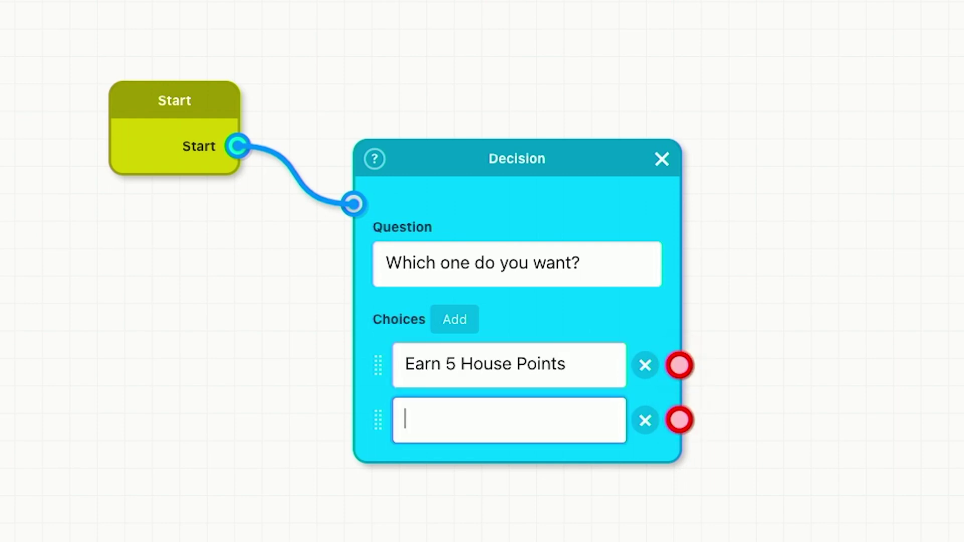
type("Earn 10 Reward Points")
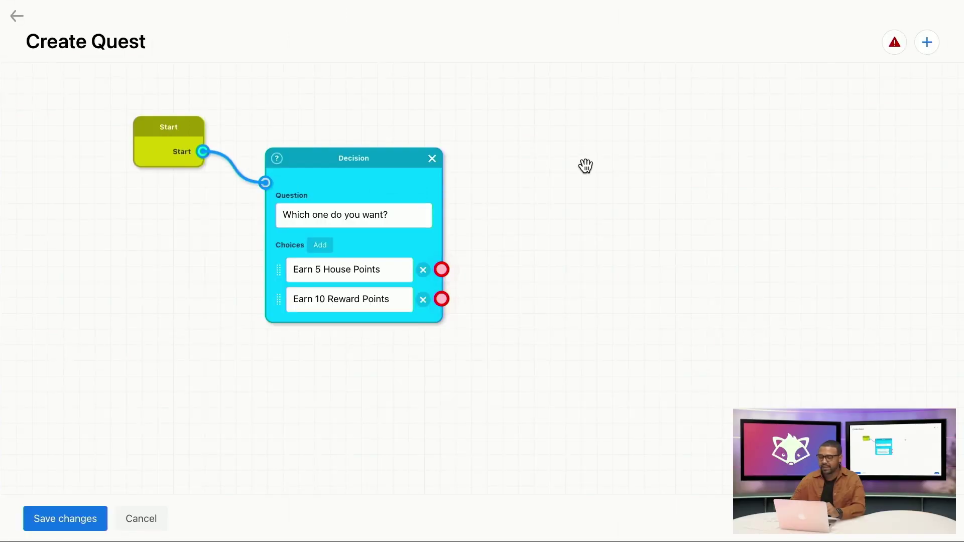
- Add a Send House Points node and place it beside the Decision node, with their tops roughly level
right_click(668, 221)
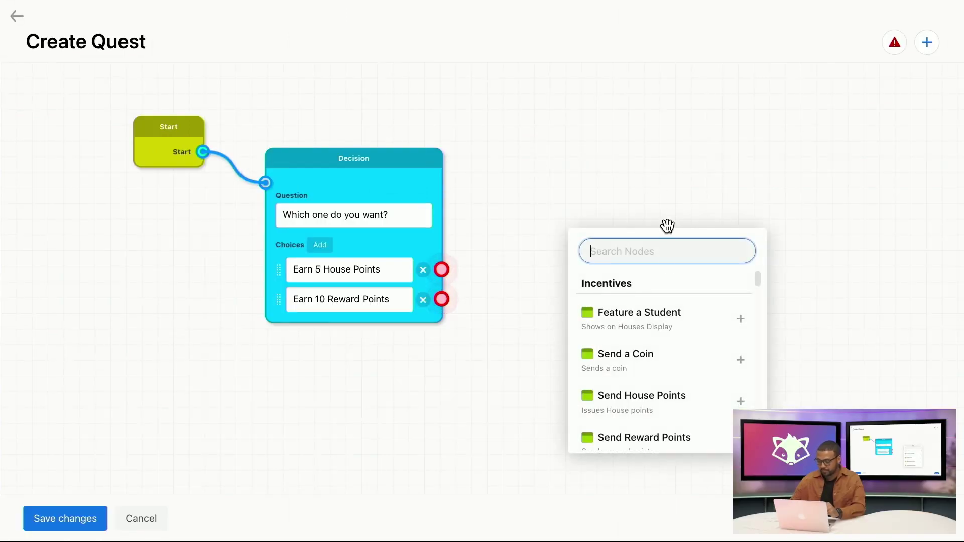
left_click(636, 399)
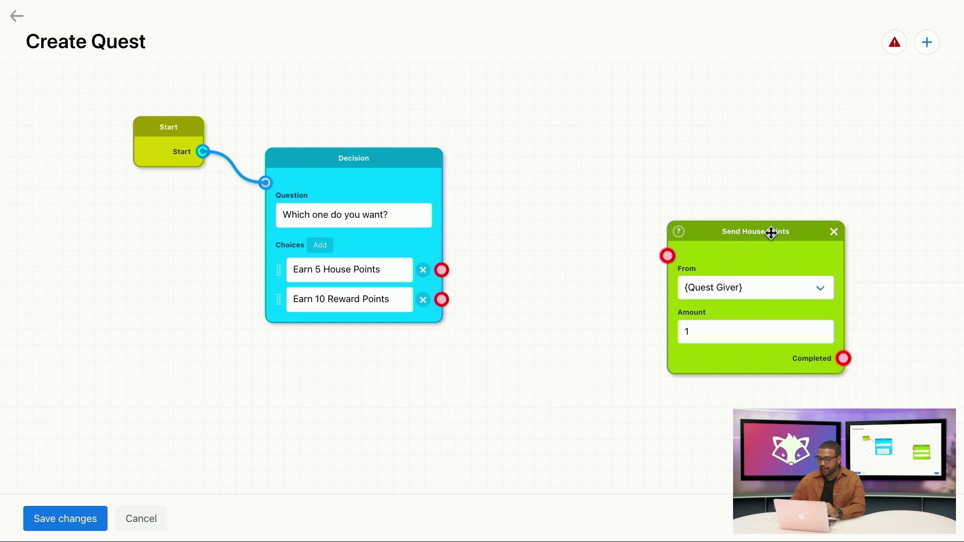
left_click_drag(771, 233, 632, 155)
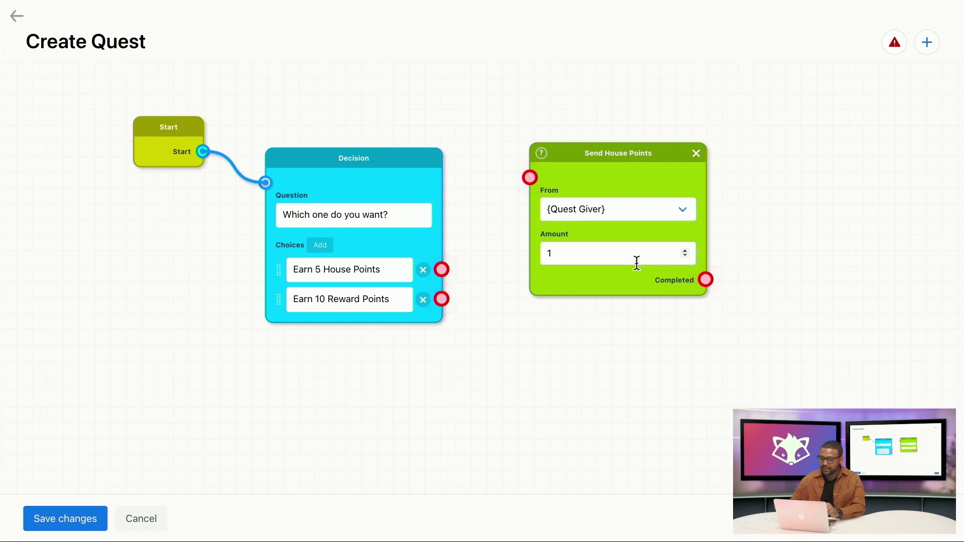
- Add a Send Reward Points node and place it directly below the Send House Points node
right_click(619, 370)
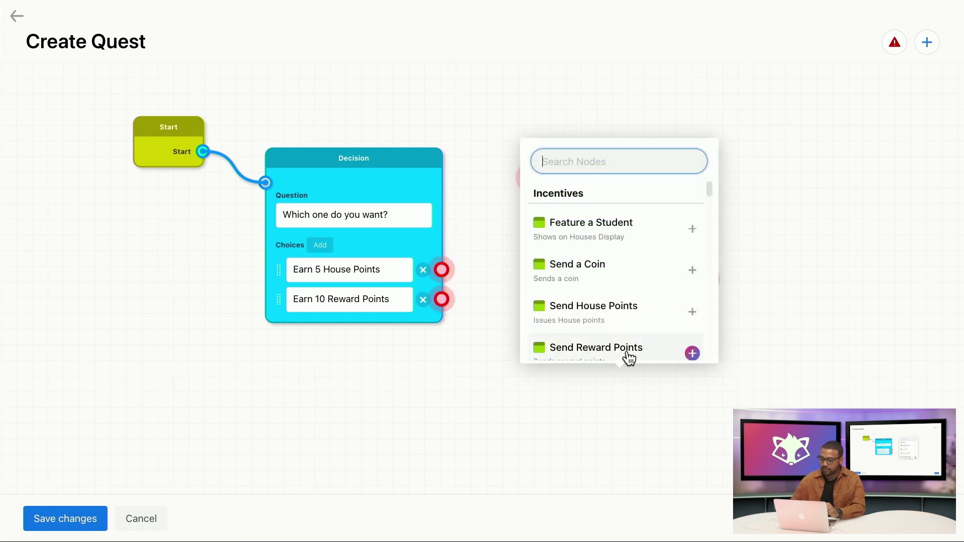
left_click(629, 357)
left_click_drag(670, 386, 582, 339)
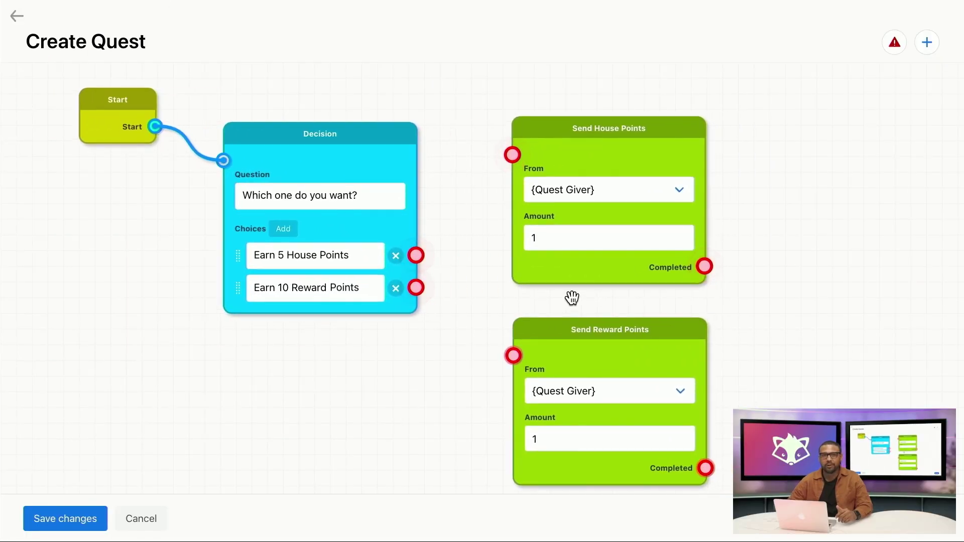
- Connect the "Earn 5 House Points" choice to the Send House Points node and set that node's amount to 5
scroll(571, 296, "down", 5)
scroll(572, 297, "up", 5)
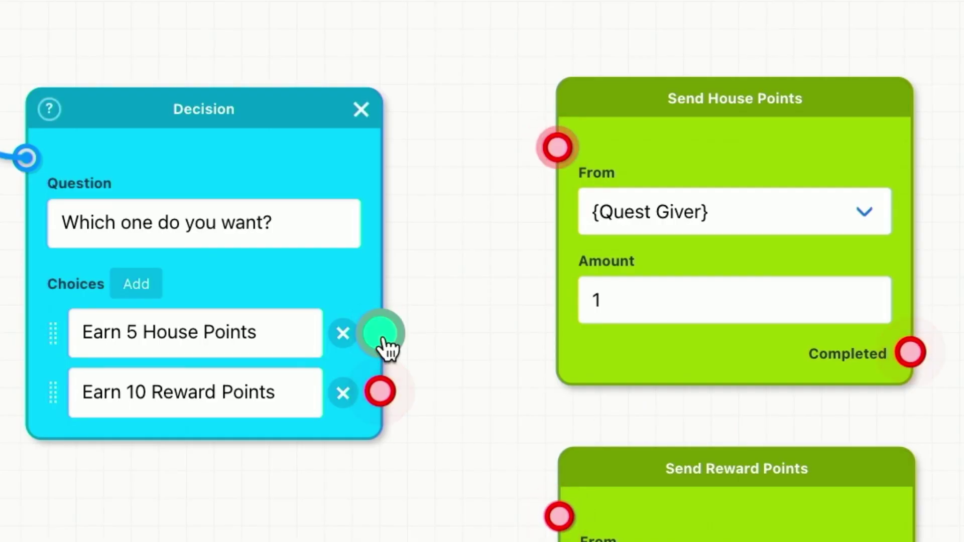
left_click_drag(386, 347, 558, 153)
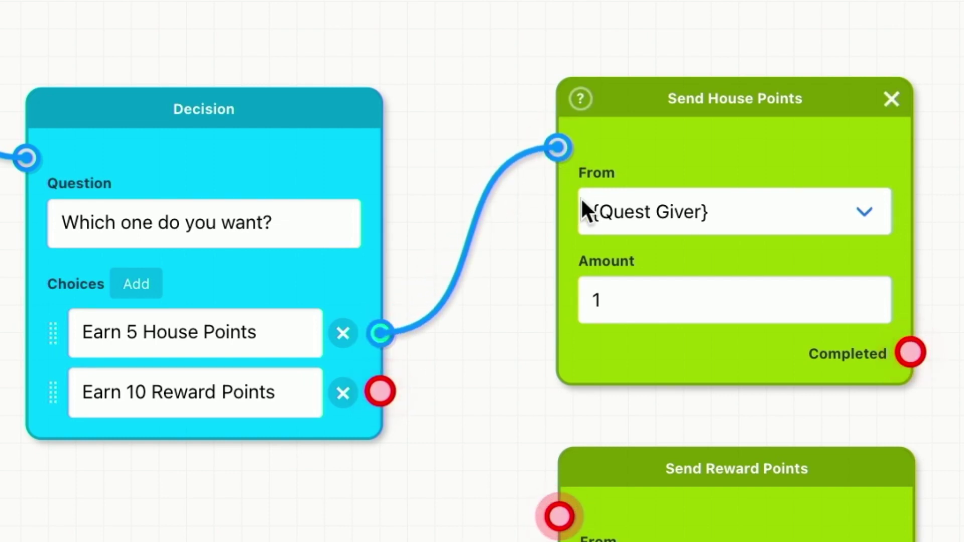
left_click(619, 295)
key("BackSpace")
type("5")
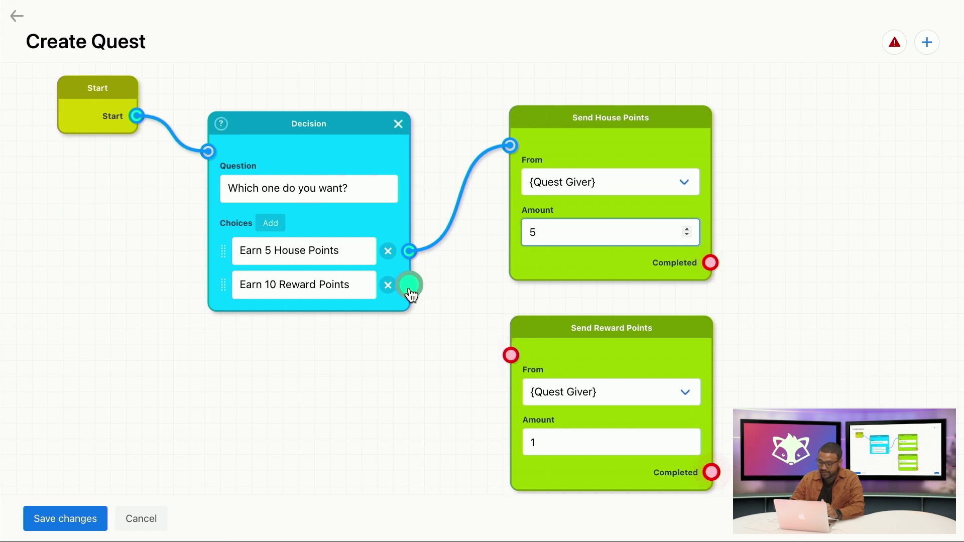
- Connect the "Earn 10 Reward Points" choice to the Send Reward Points node and set that node's amount to 10
left_click_drag(410, 285, 448, 316)
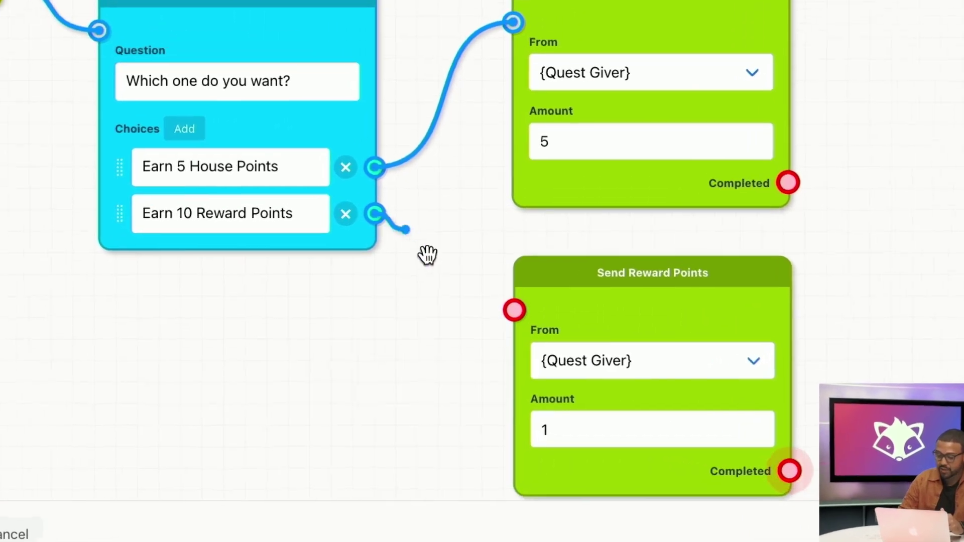
left_click_drag(427, 255, 516, 324)
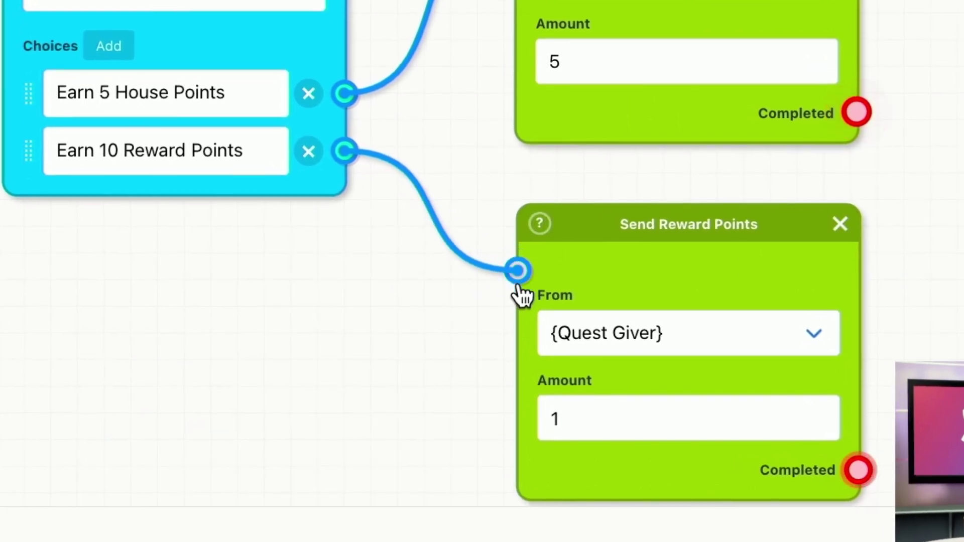
left_click(580, 416)
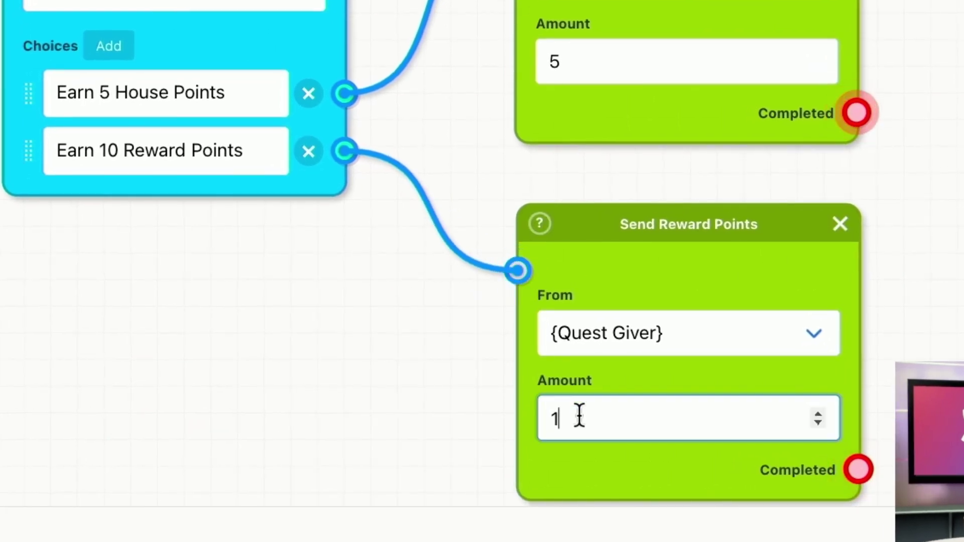
key("BackSpace")
type("10")
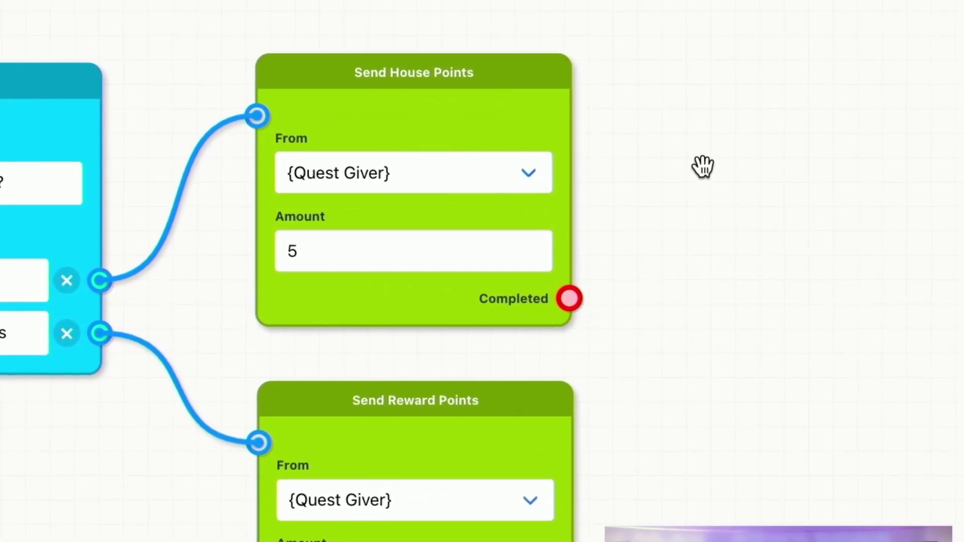
- Search the available nodes for "end" and add an End node beside the Send House Points node
left_click(703, 166)
type("end")
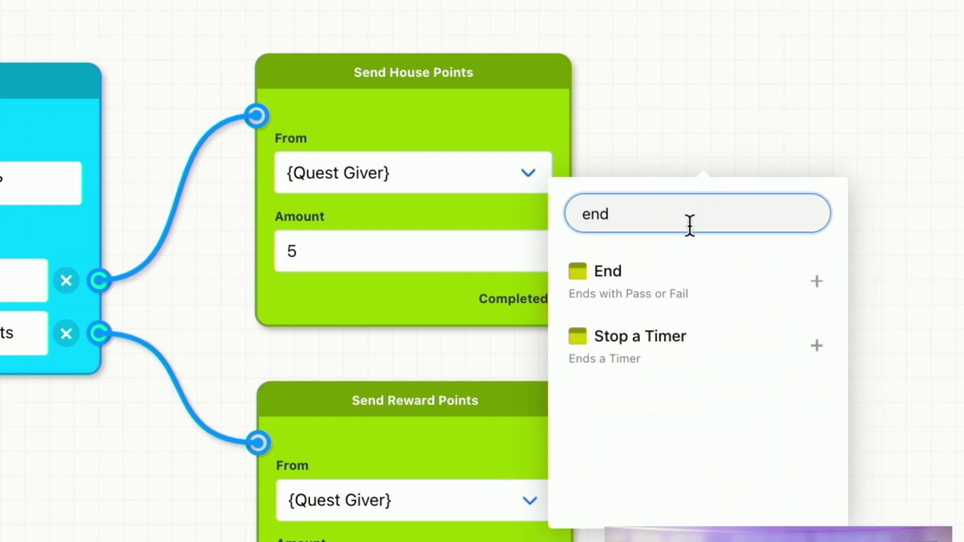
left_click(673, 281)
left_click_drag(776, 177, 727, 155)
- Set the End node's outcome to Pass and connect the Completed outputs of both points nodes to it
left_click(786, 274)
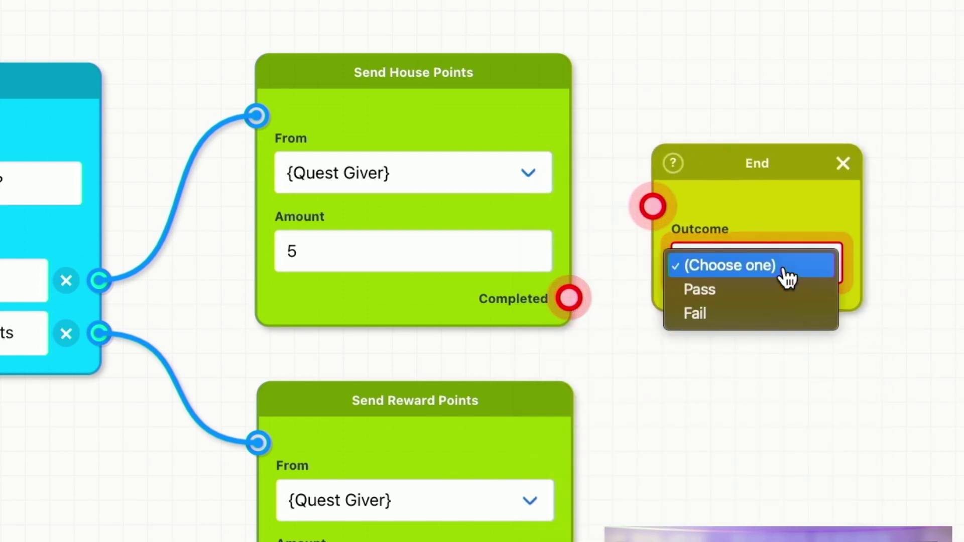
left_click(756, 296)
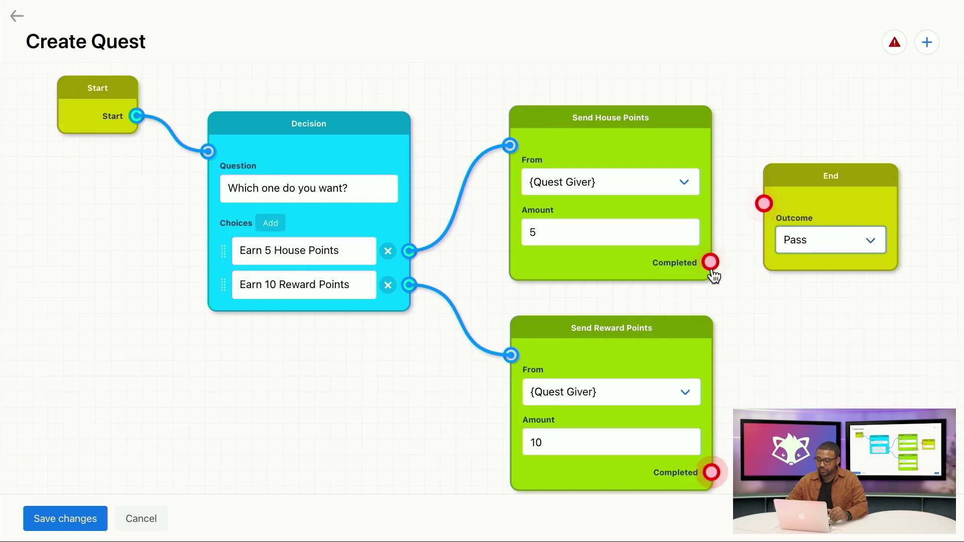
left_click_drag(710, 262, 766, 212)
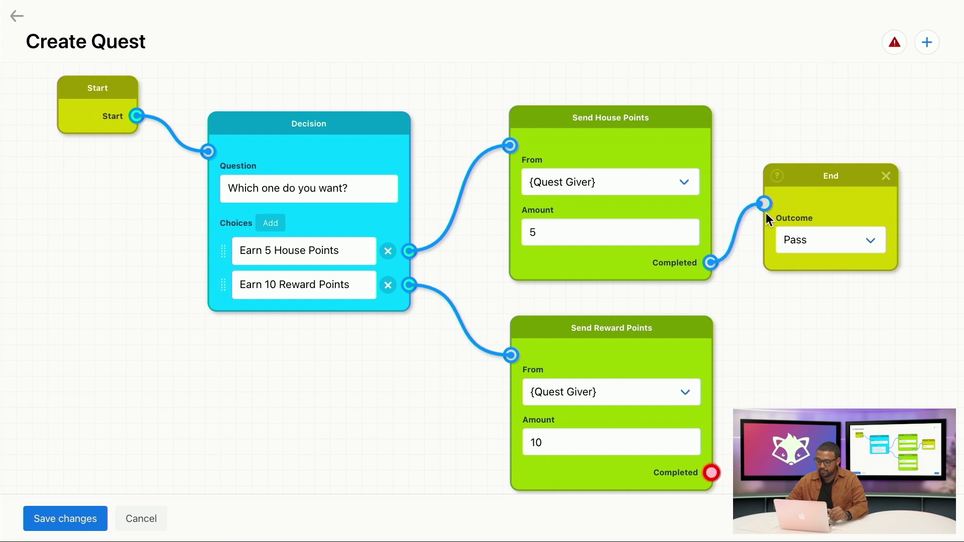
left_click_drag(712, 473, 767, 209)
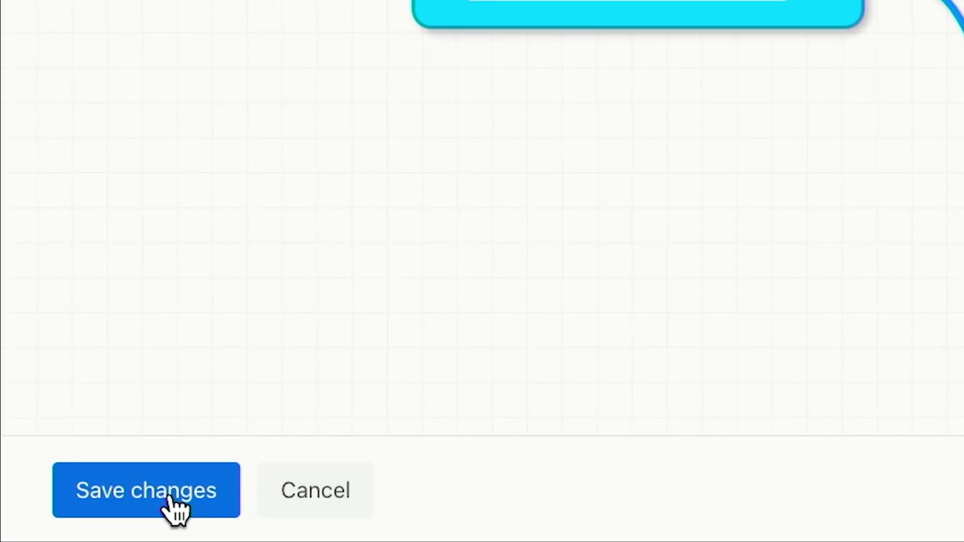
- Start saving the quest, naming it "Choose Your Destiny" with the teacher description "Give this Quest as a reward for good behavior."
left_click(170, 500)
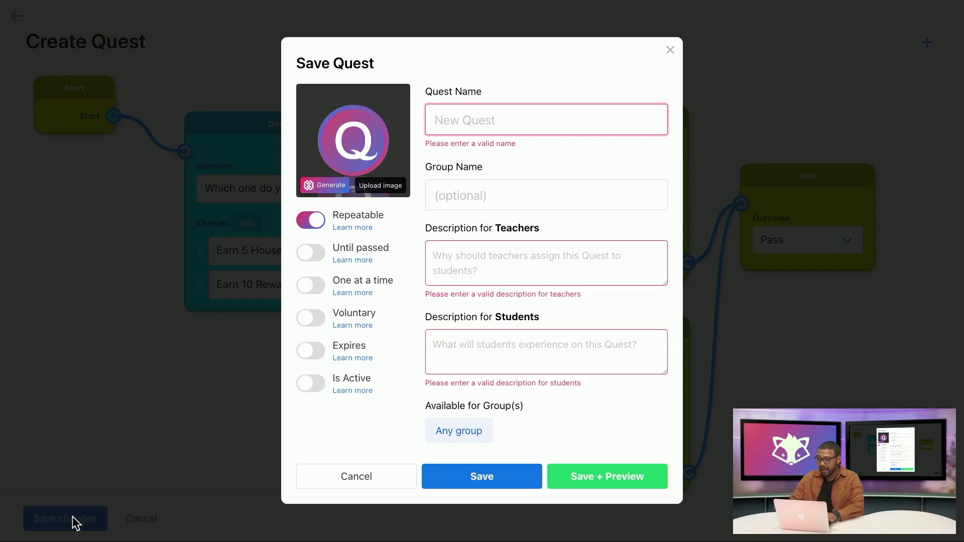
type("Choos")
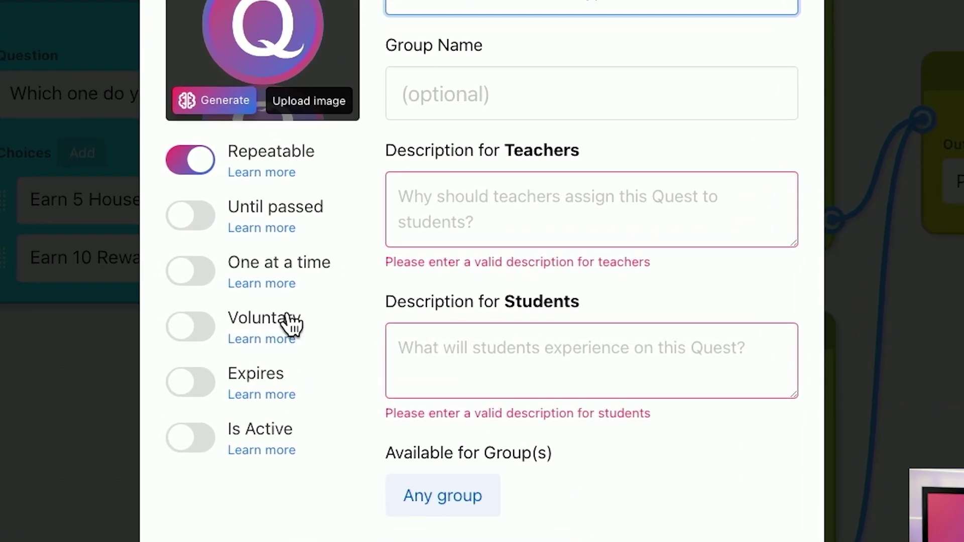
left_click(474, 231)
type("Give this Quest as a reward for good behavior.")
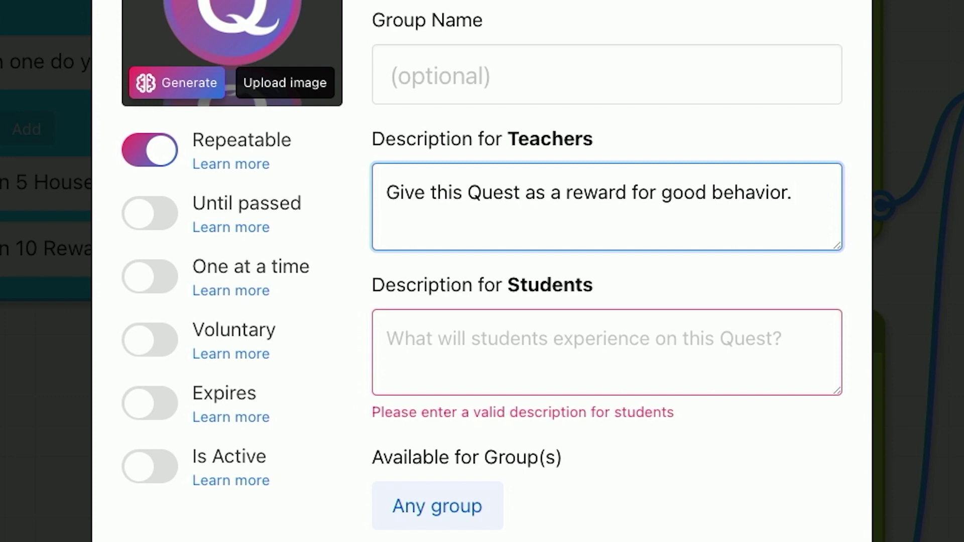
- Set the quest's description for students to "Choose your reward!"
left_click(444, 329)
type("Ch")
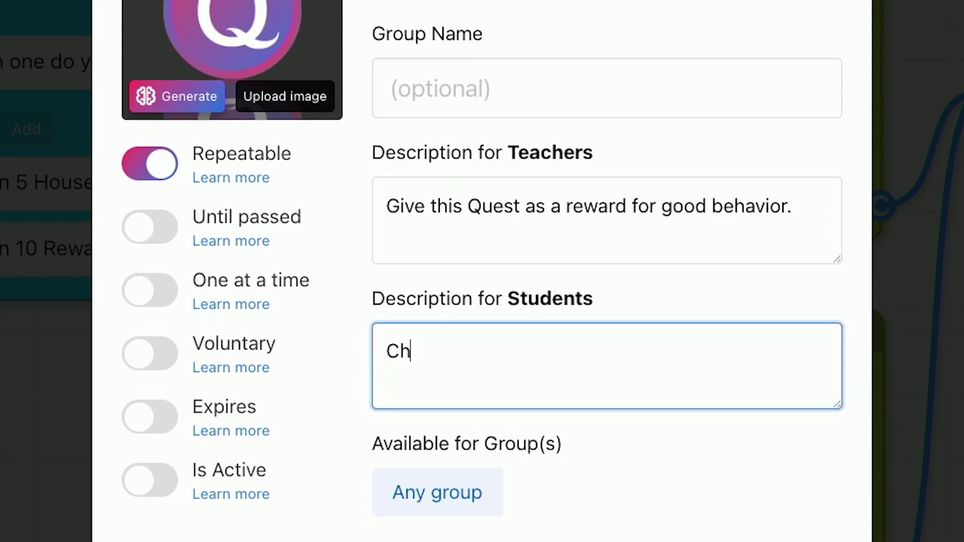
type("oose your reward!")
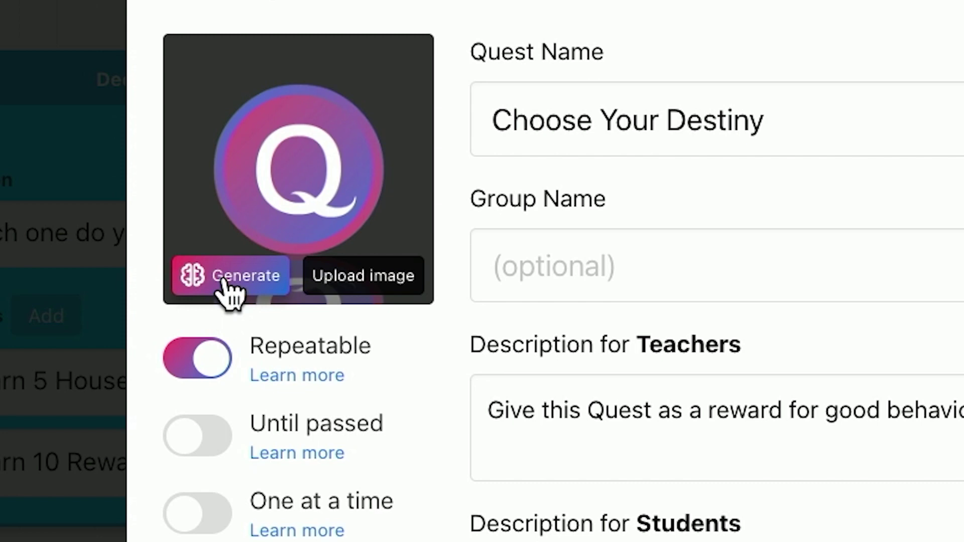
- Generate a cover image for the quest from the description "epic adventure" and accept it with the full crop
left_click(224, 282)
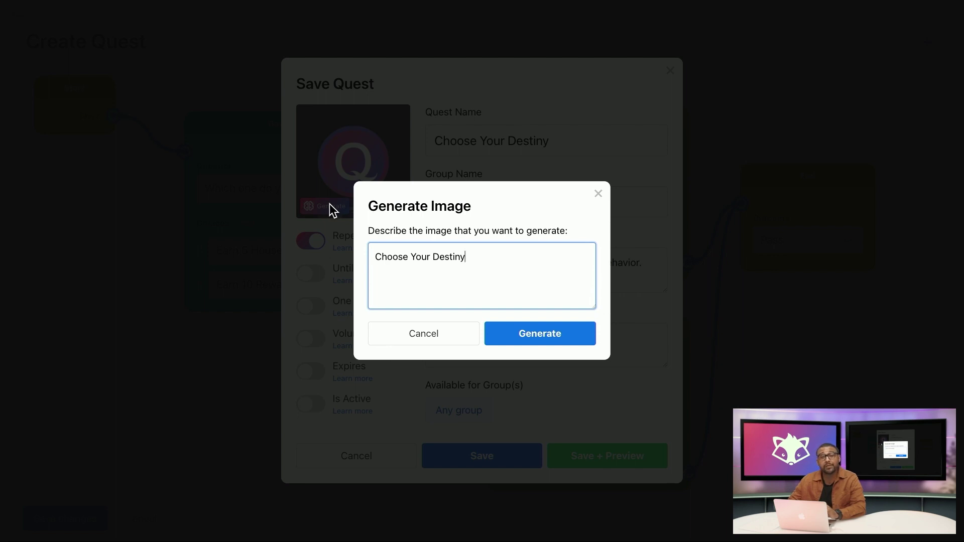
triple_click(420, 257)
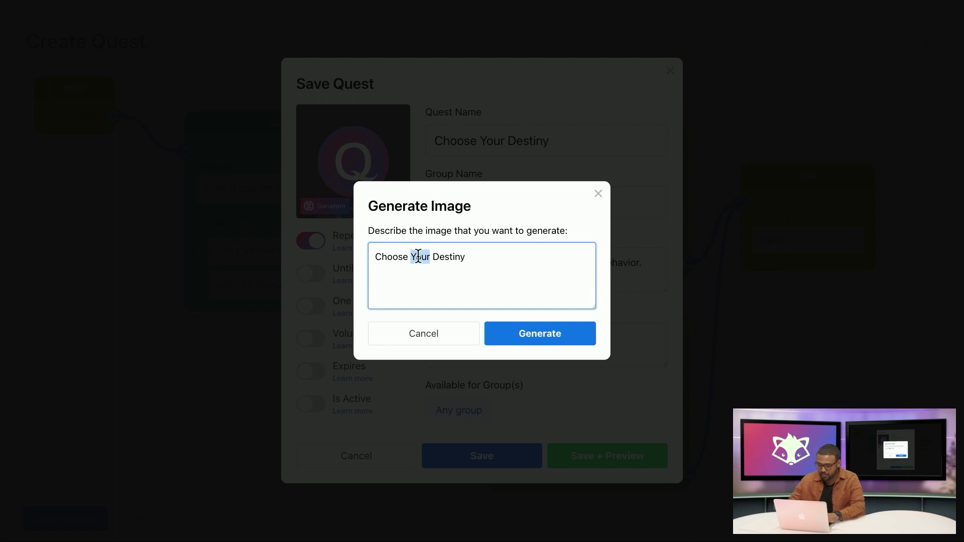
type("epic ad")
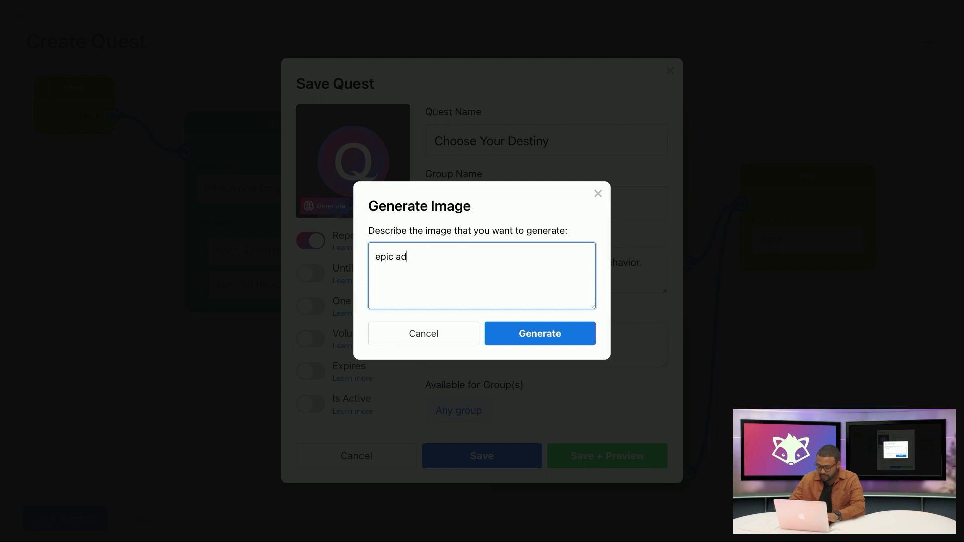
type("venture")
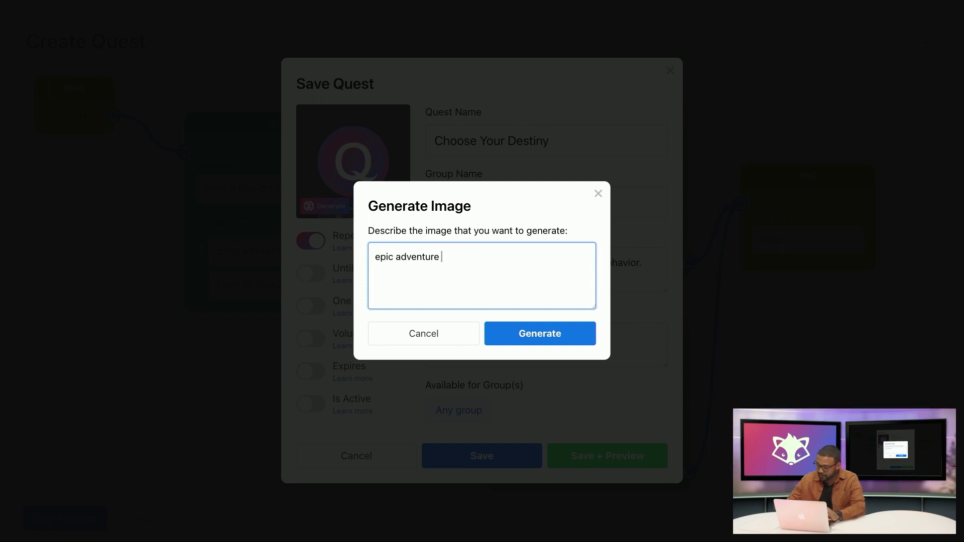
left_click(506, 336)
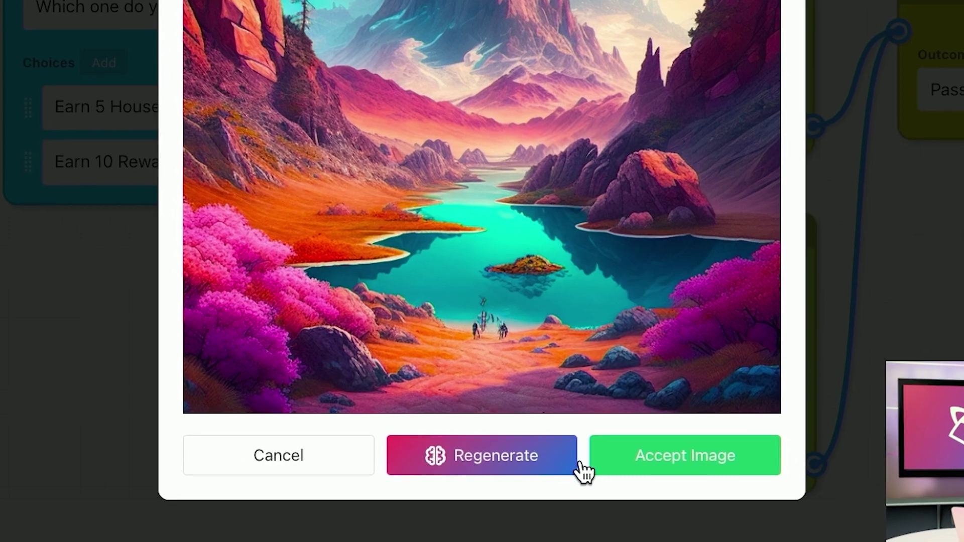
left_click(661, 467)
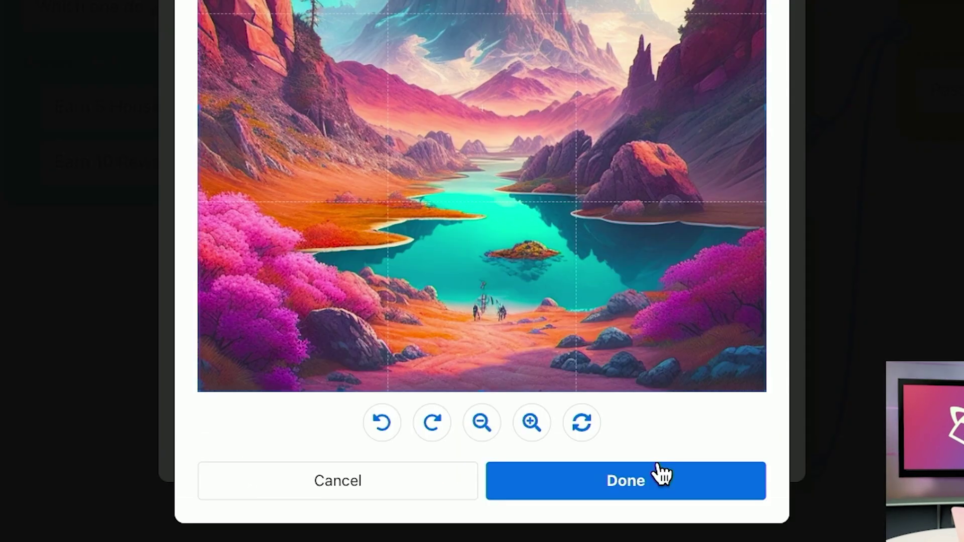
left_click(640, 484)
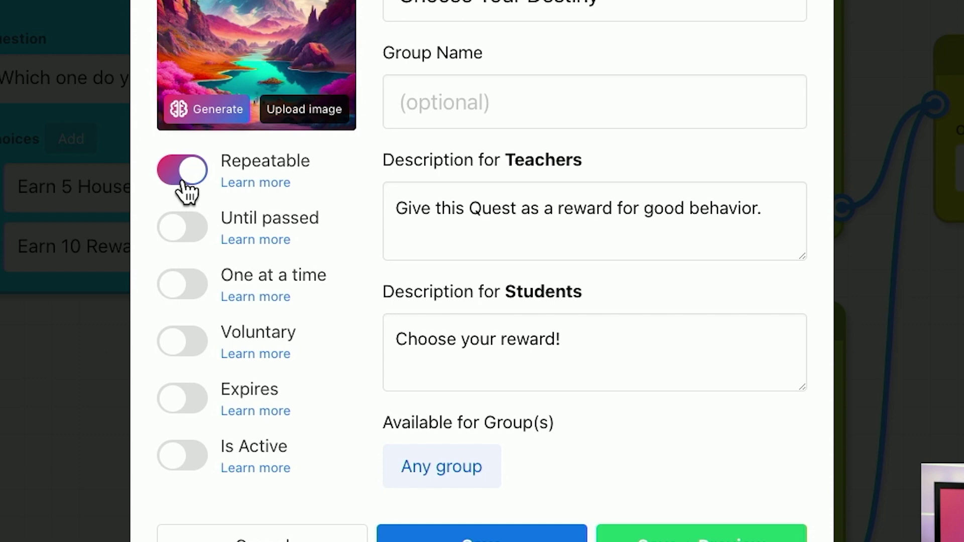
- Switch the quest's Until passed setting on and back off
left_click(185, 243)
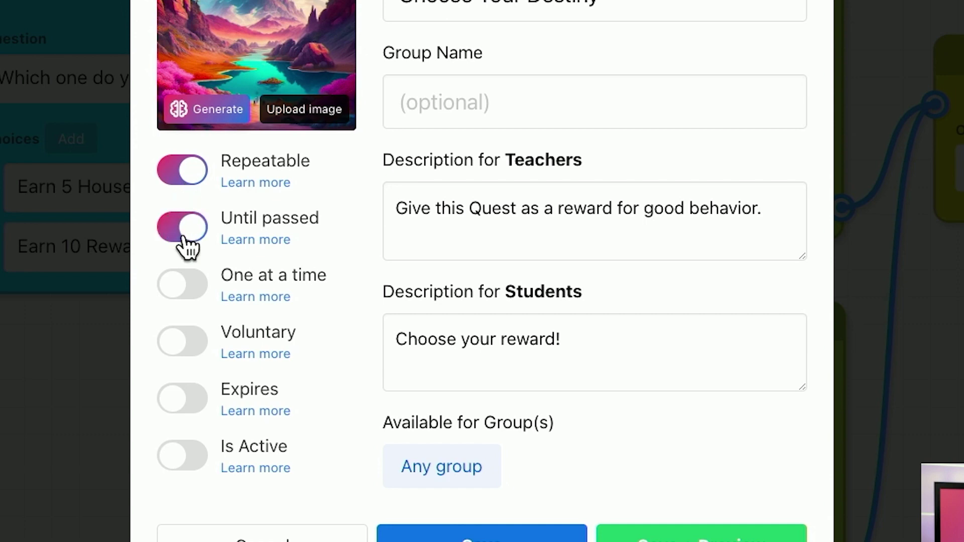
left_click(187, 246)
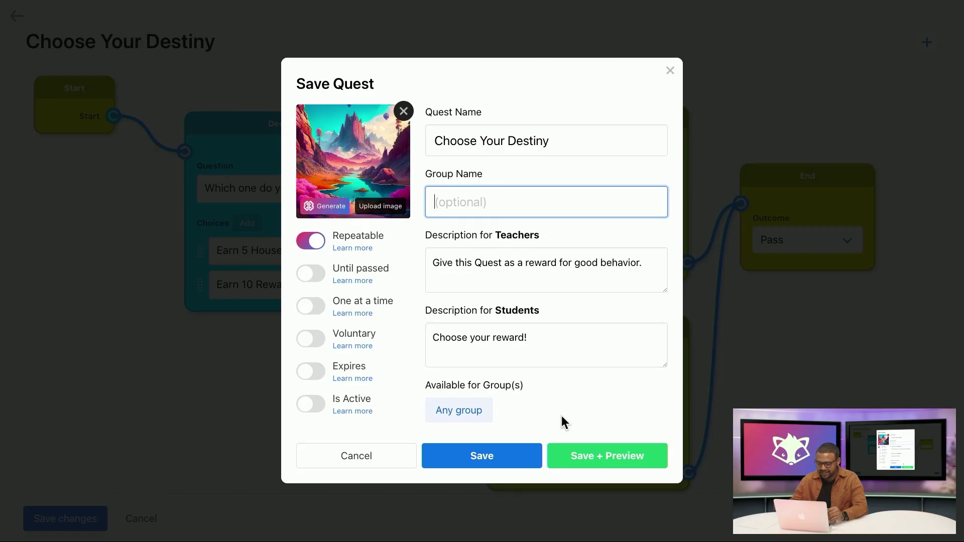
- Save the quest and start its preview as a test student
left_click(576, 461)
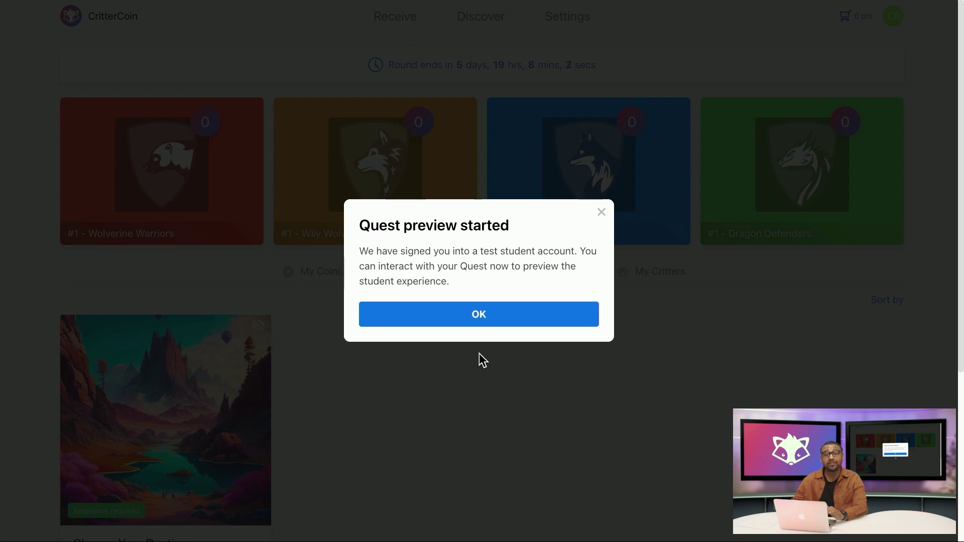
left_click(478, 327)
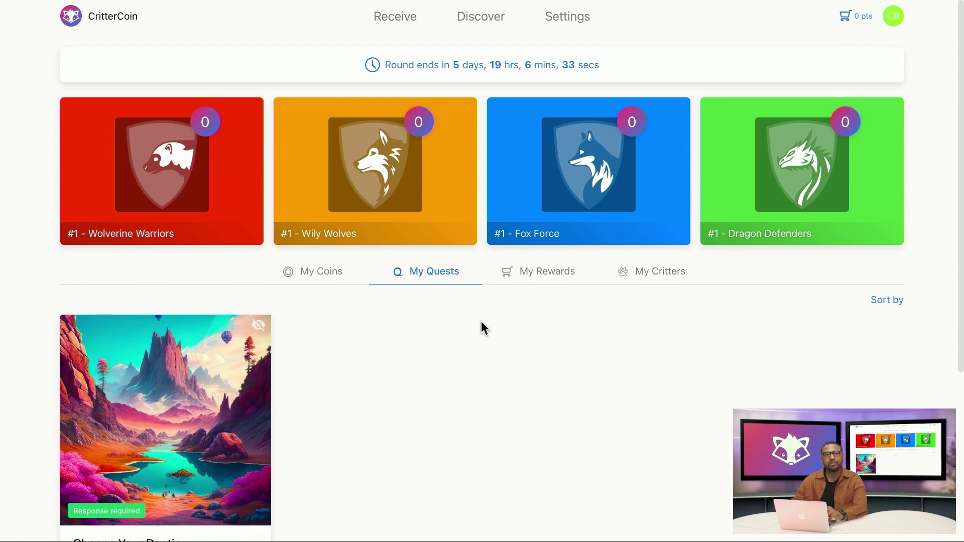
- Open the Choose Your Destiny quest in the student preview and submit the choice "Earn 10 Rewards Points"
scroll(481, 321, "down", 3)
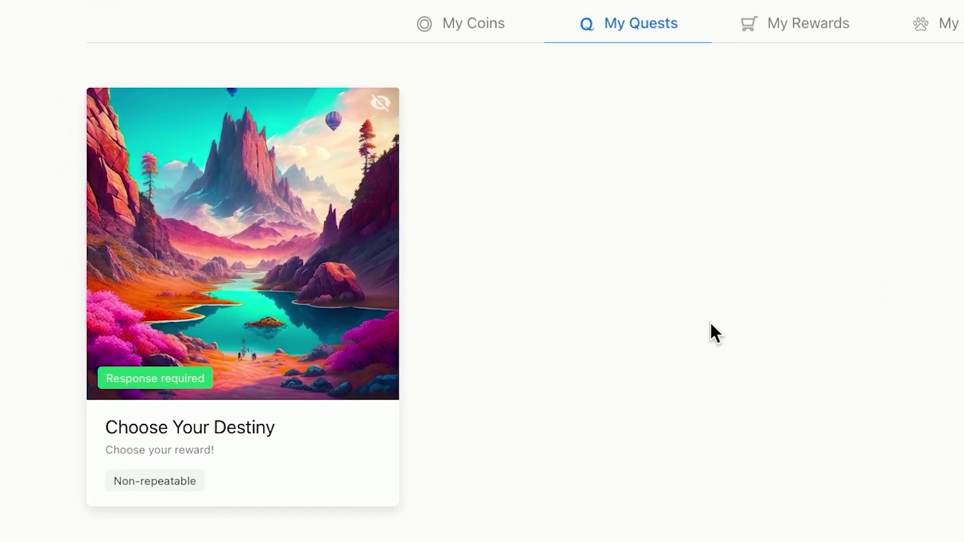
left_click(241, 269)
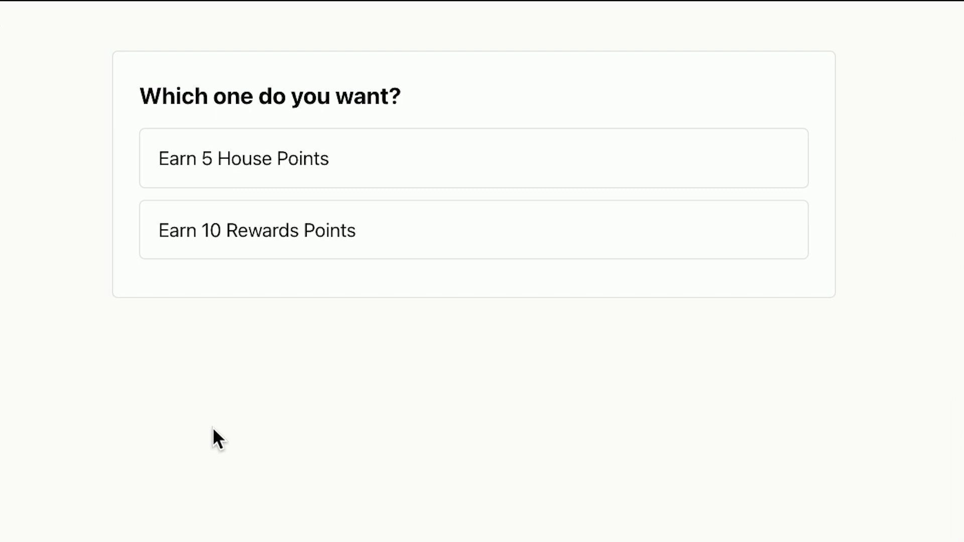
left_click(346, 248)
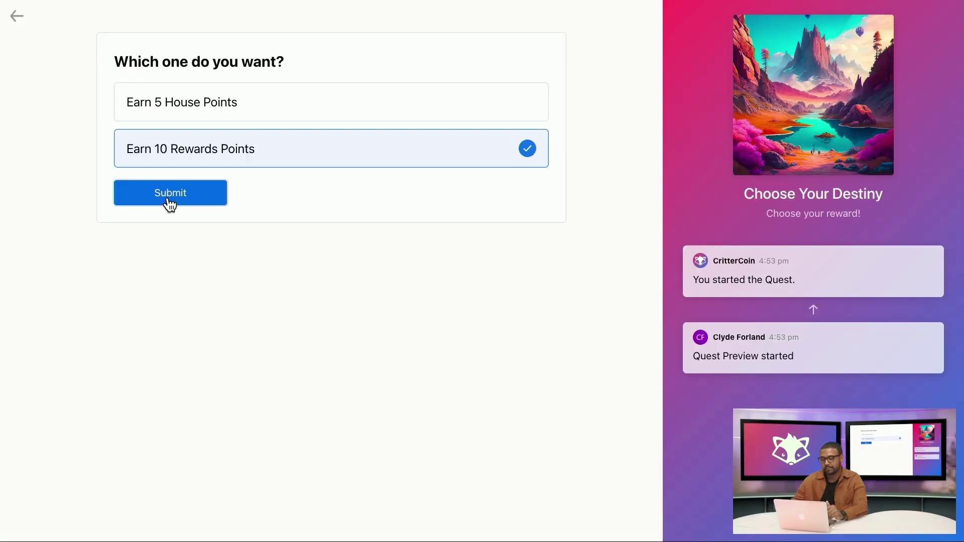
left_click(170, 203)
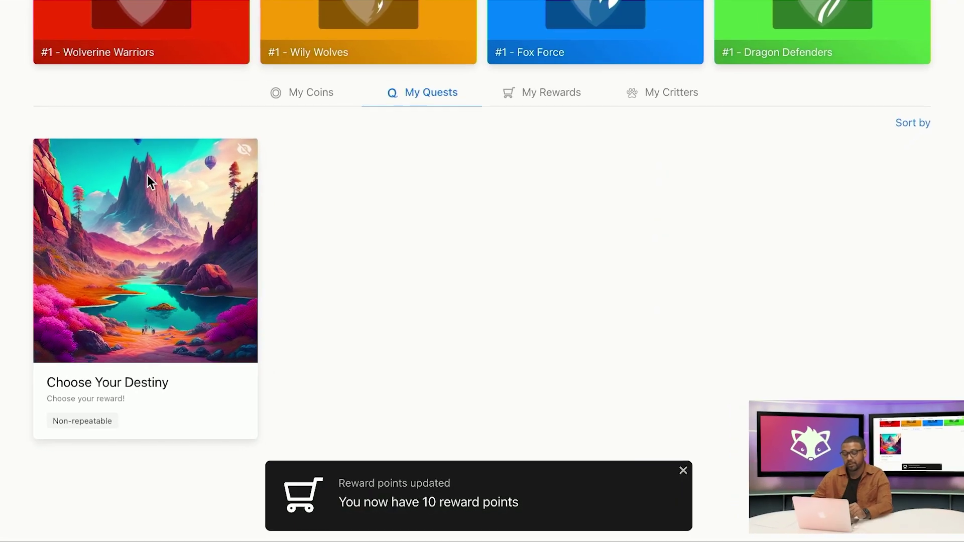
left_click(146, 178)
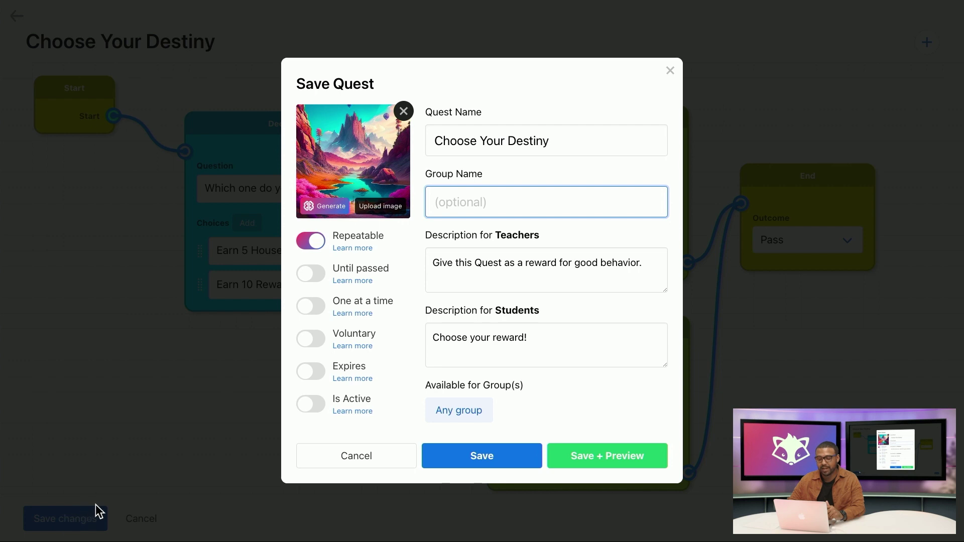
- Set the quest to Is Active, save it and finish editing
left_click(312, 404)
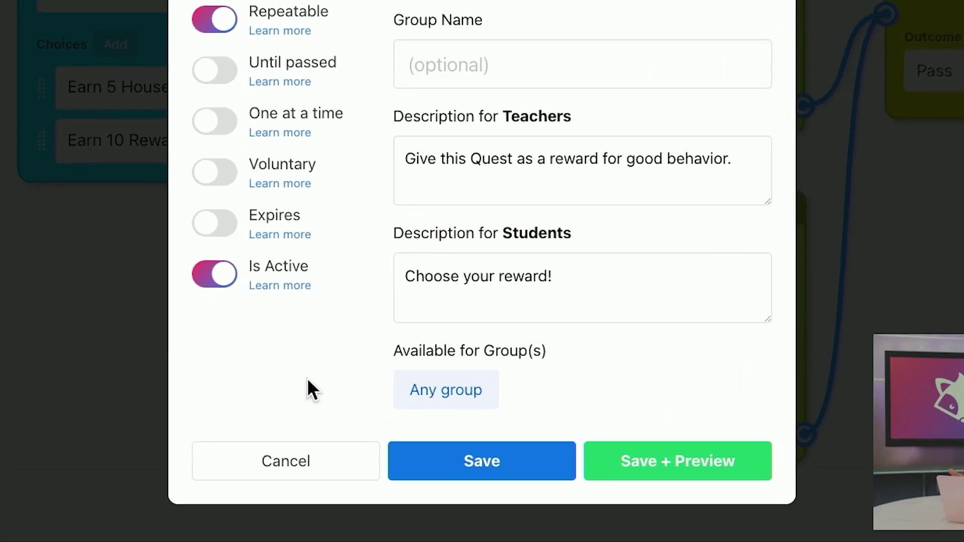
left_click(447, 459)
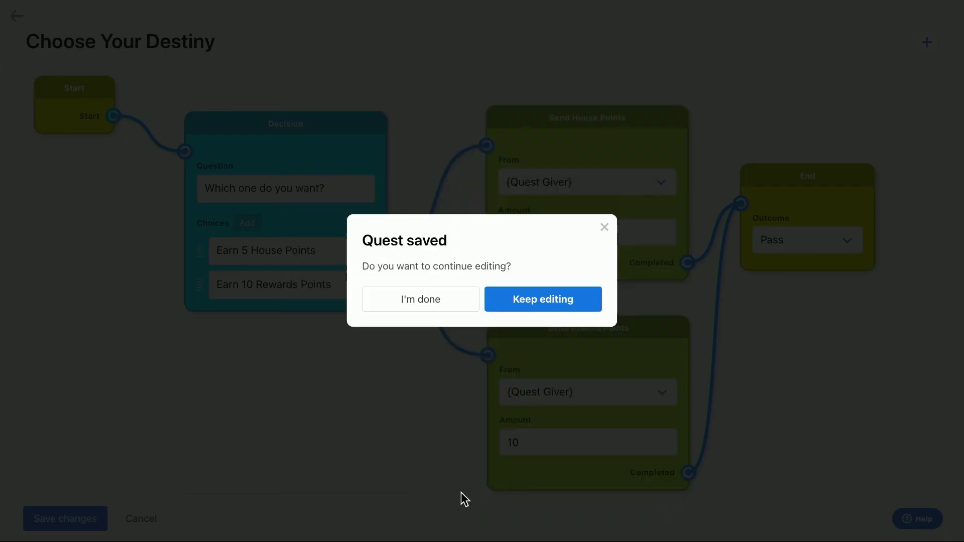
left_click(429, 300)
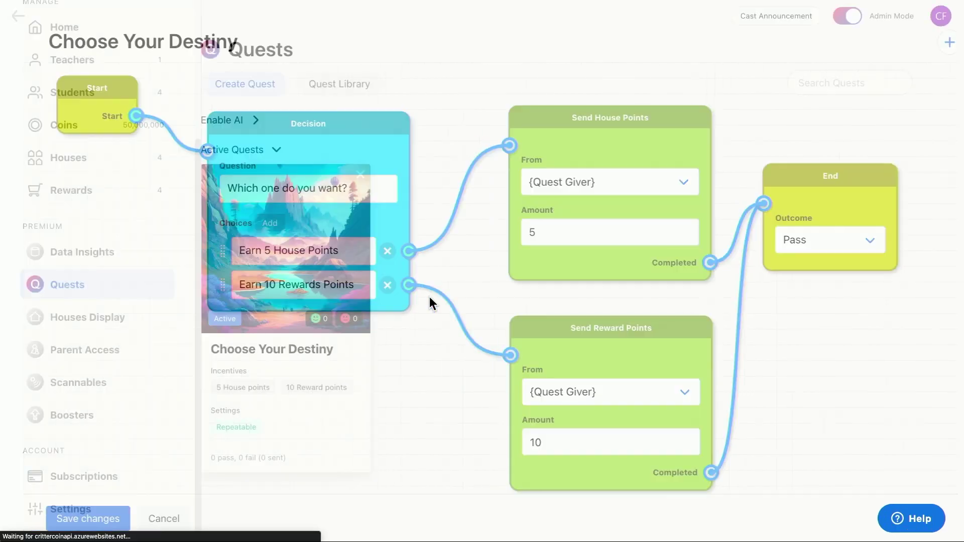